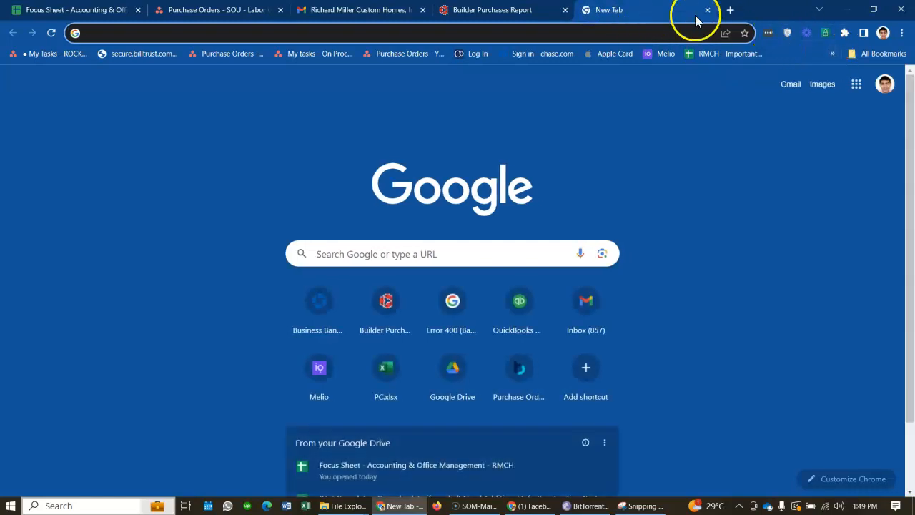
# - Open the CBUSA website from its bookmark and go to the Builder Purchases Report page for entering vendor purchases
pyautogui.click(832, 54)
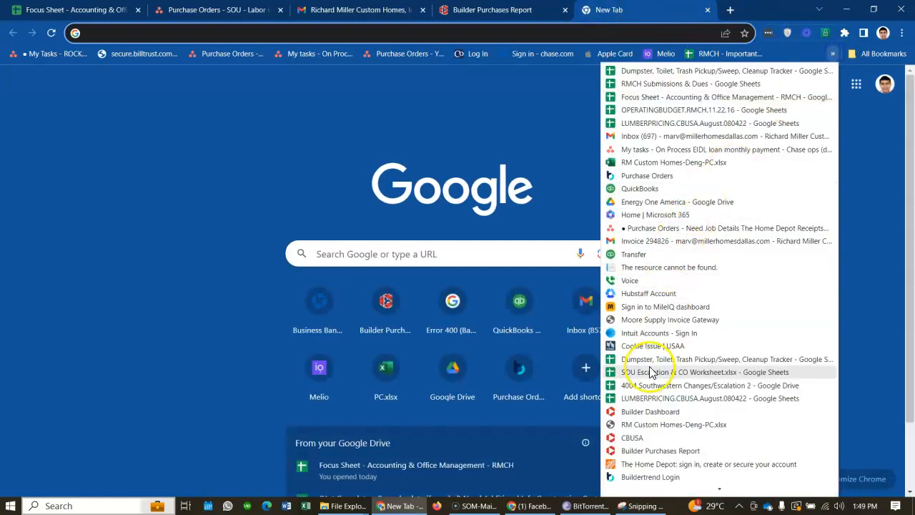
pyautogui.click(630, 439)
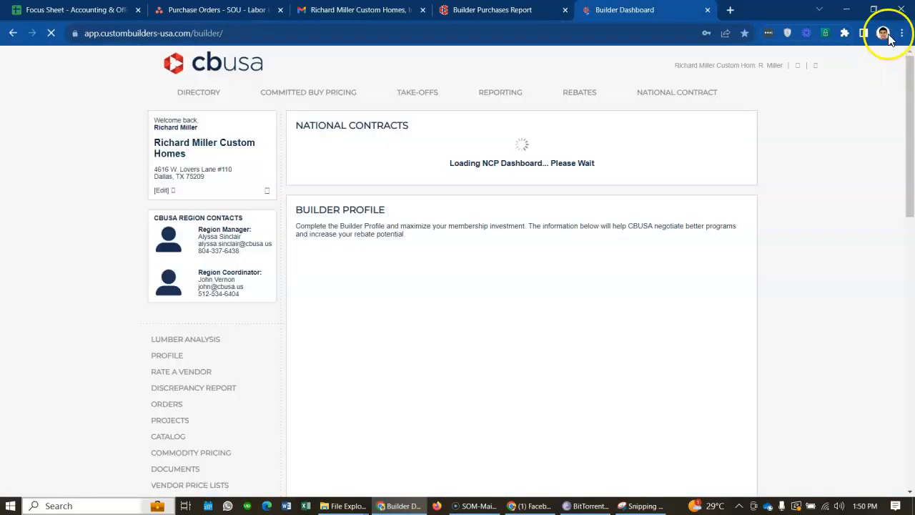
pyautogui.click(885, 34)
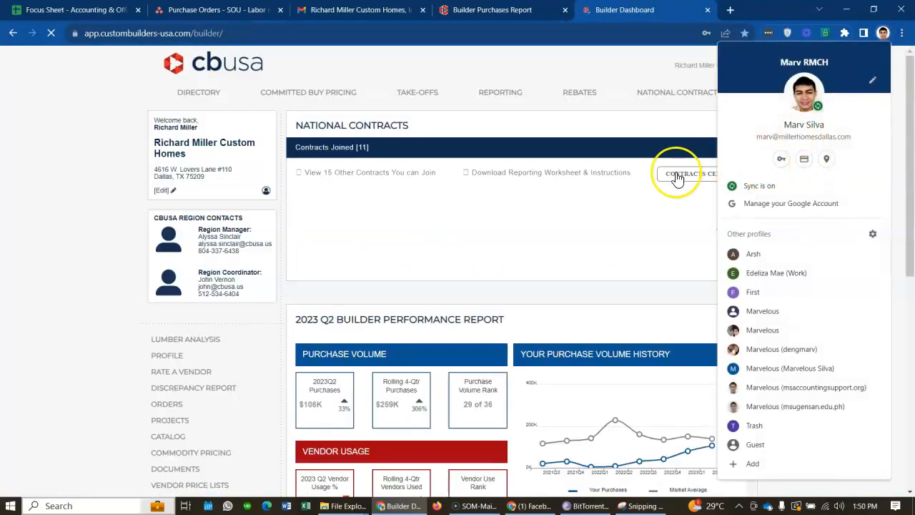
pyautogui.click(4, 163)
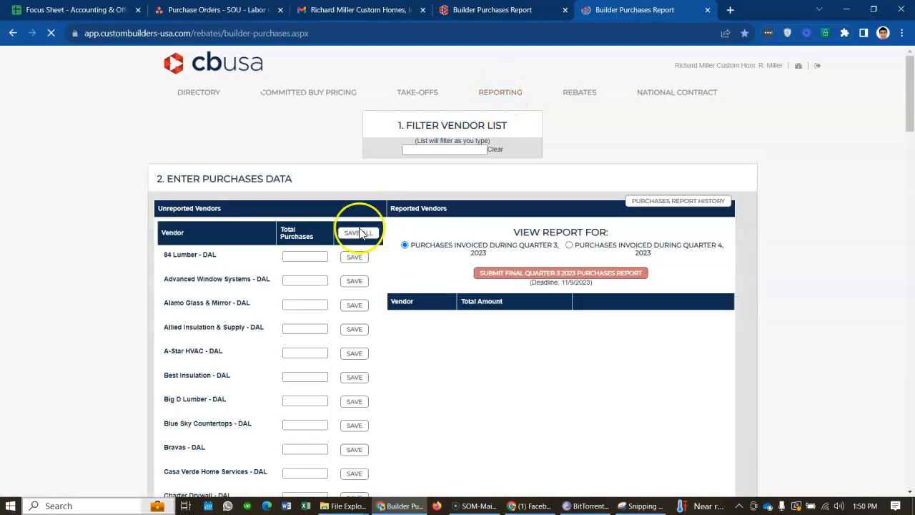
pyautogui.scroll(-1, 82, 292)
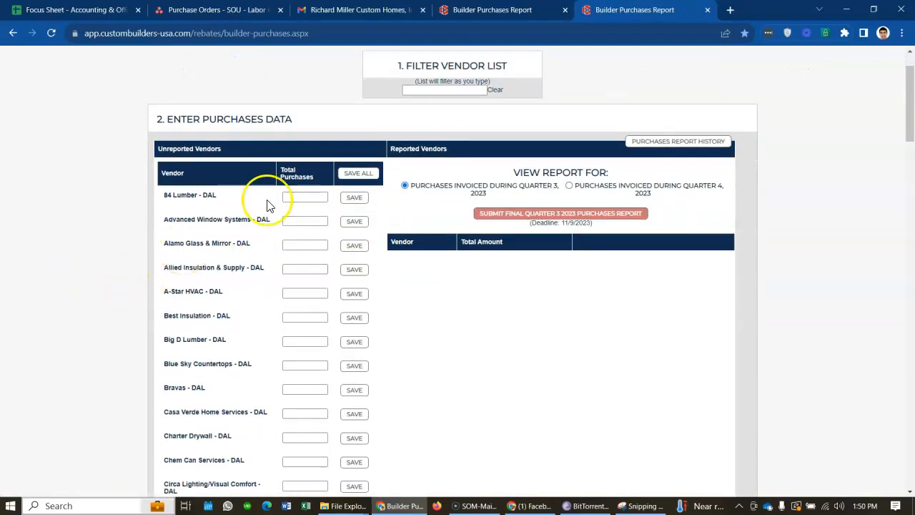
pyautogui.click(305, 199)
pyautogui.click(450, 321)
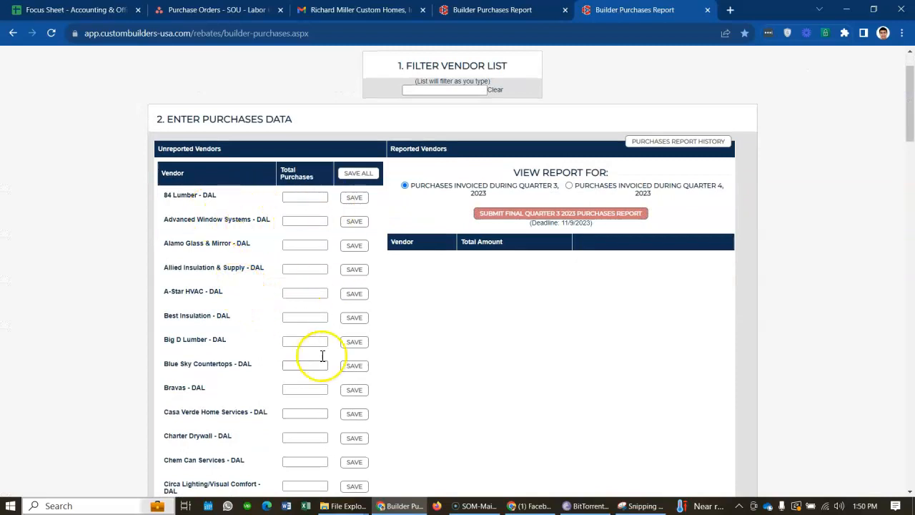
# - Switch to File Explorer and open the 01 RMCH folder in My Drive on the G: drive, in a maximized window
pyautogui.moveTo(336, 504)
pyautogui.moveTo(420, 436)
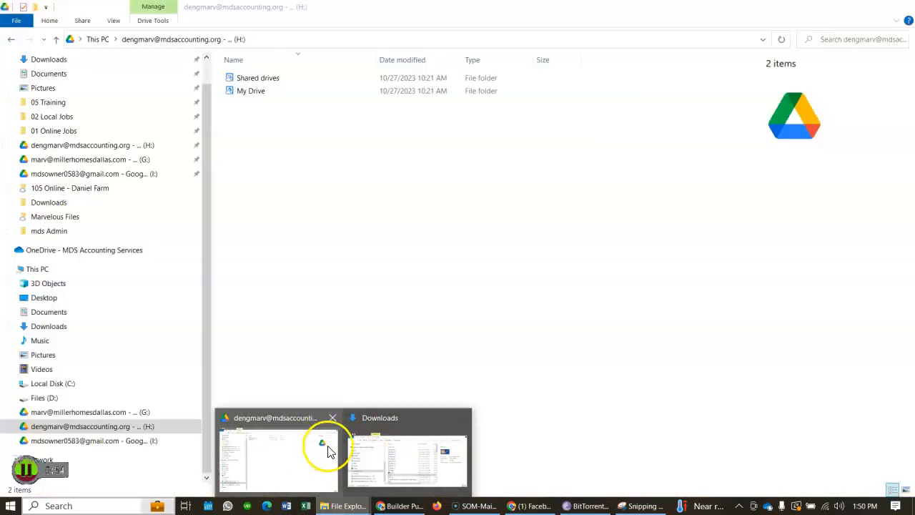
pyautogui.click(389, 458)
pyautogui.scroll(-1, 294, 336)
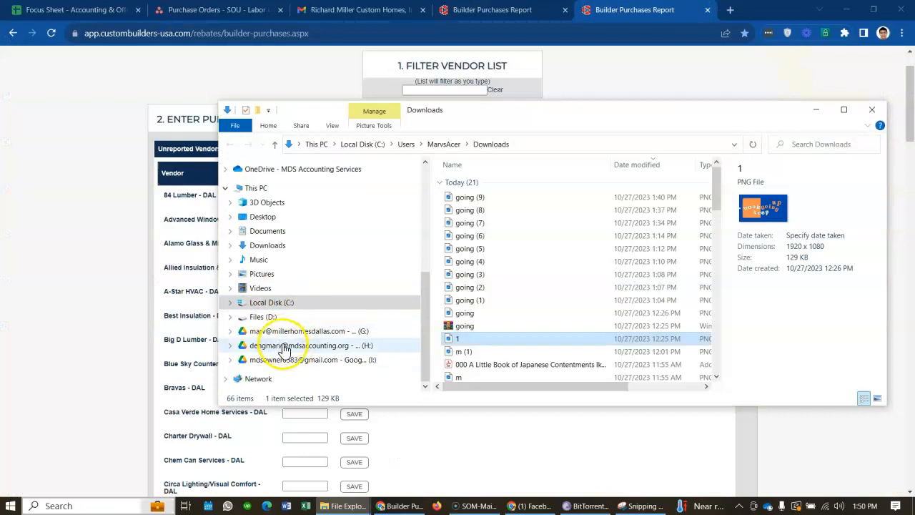
pyautogui.click(283, 331)
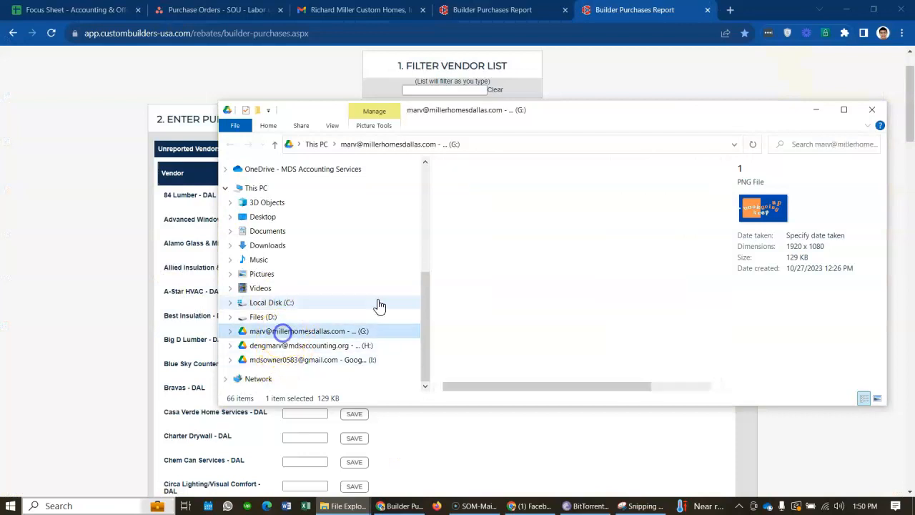
pyautogui.doubleClick(477, 183)
pyautogui.doubleClick(477, 183)
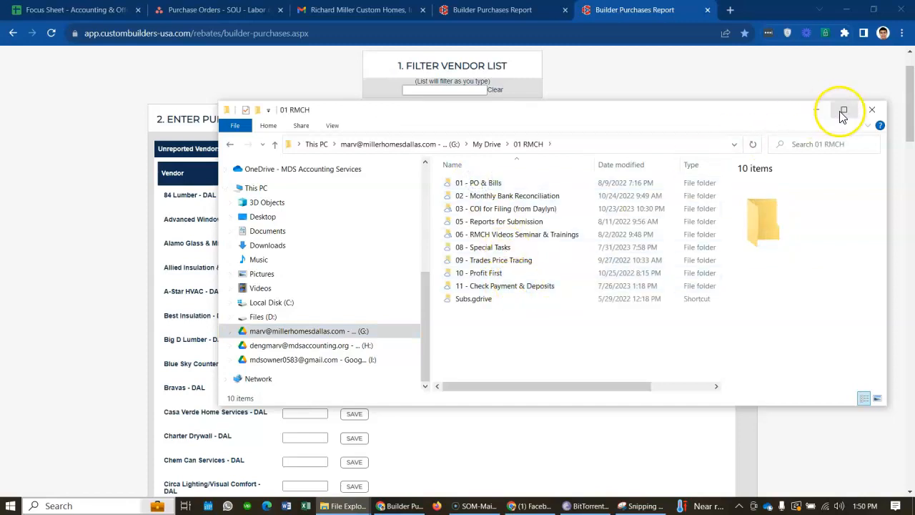
pyautogui.click(844, 109)
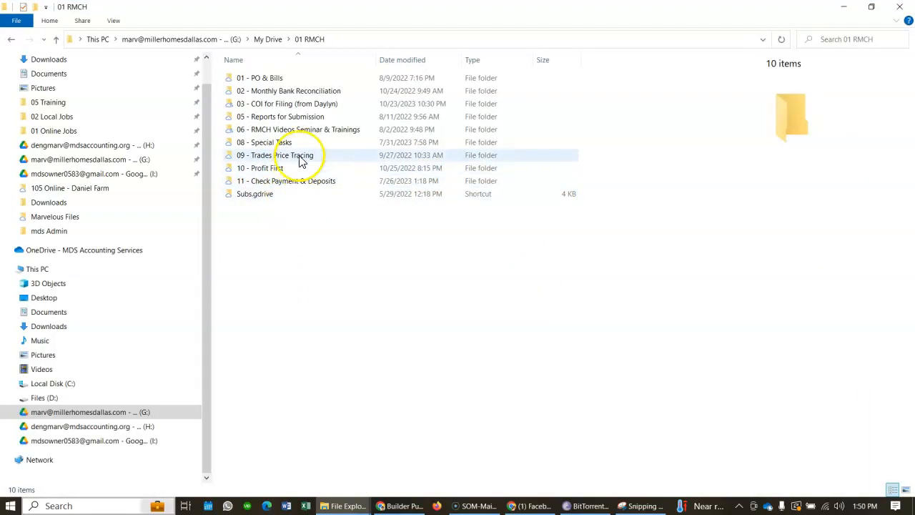
# - Open the CBUSA Registered Trade Purchases folder inside 05 - Reports for Submission
pyautogui.click(305, 130)
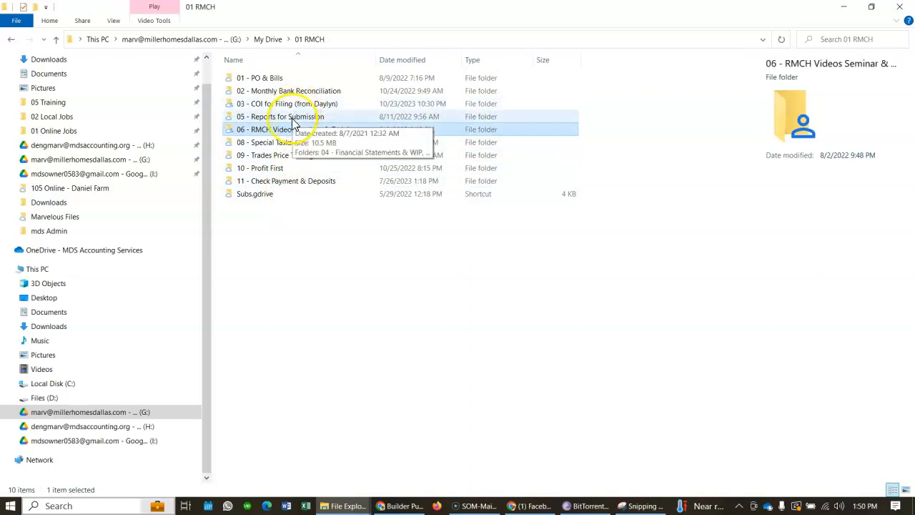
pyautogui.doubleClick(293, 122)
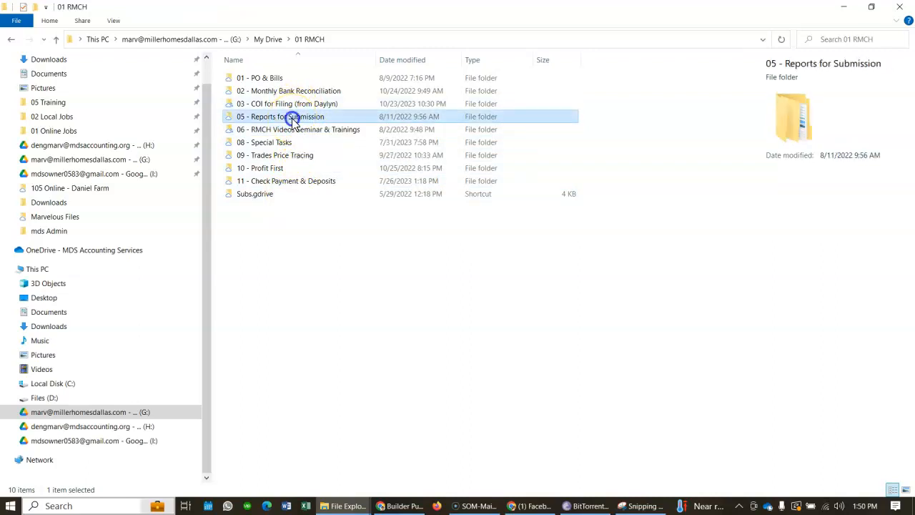
pyautogui.click(264, 92)
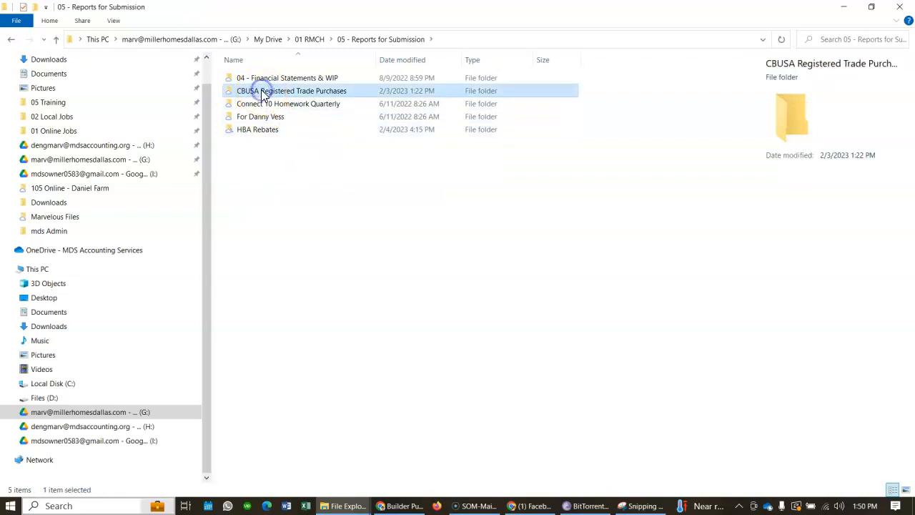
pyautogui.doubleClick(264, 95)
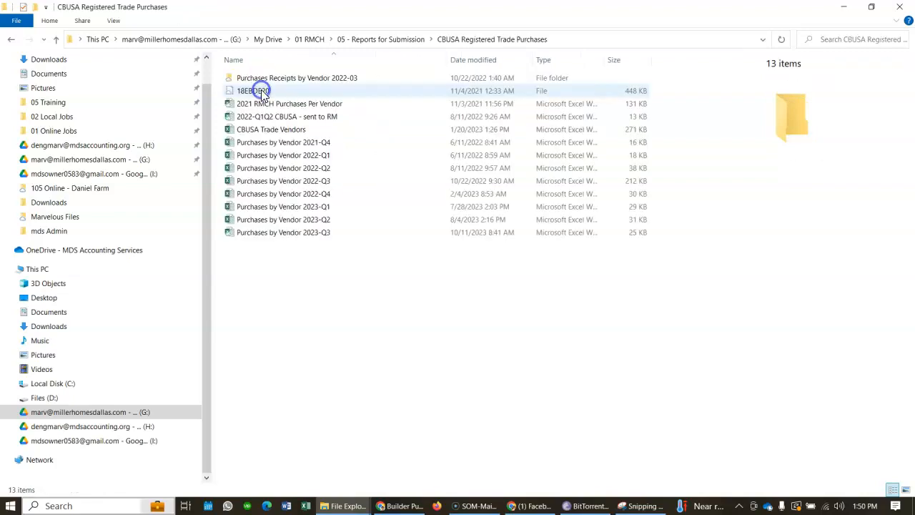
# - Open the Purchases by Vendor 2023-Q3 workbook in Excel, dismiss the Google Drive notice and maximize the window
pyautogui.click(296, 233)
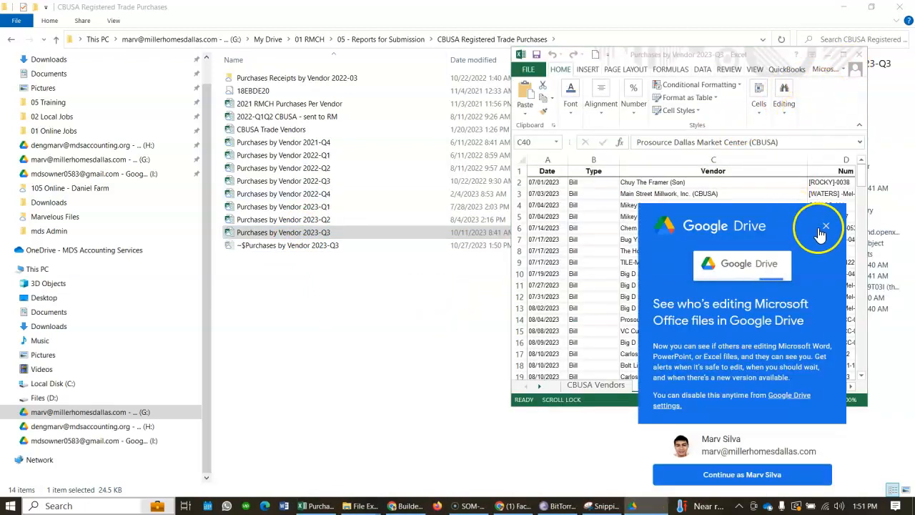
pyautogui.click(824, 227)
pyautogui.click(843, 54)
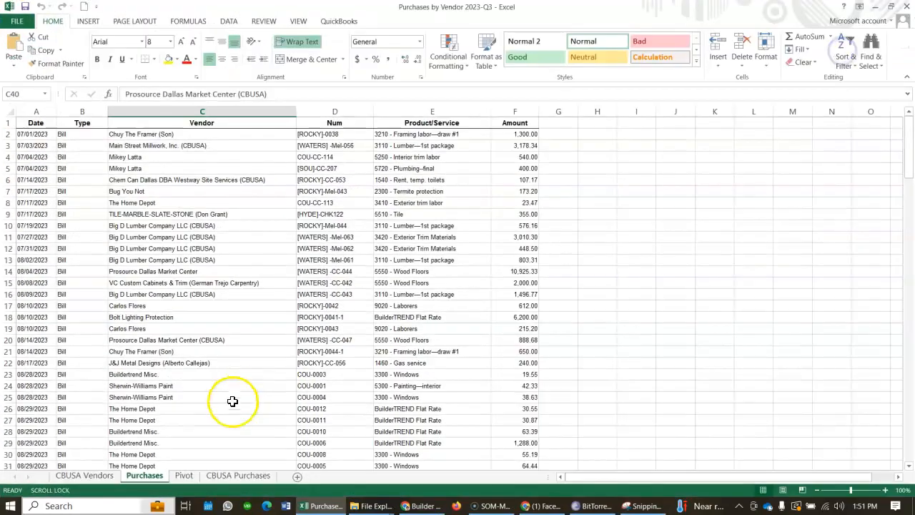
# - Show the CBUSA Purchases sheet and review the amounts of the vendors marked Yes in the CBUSA column
pyautogui.click(227, 475)
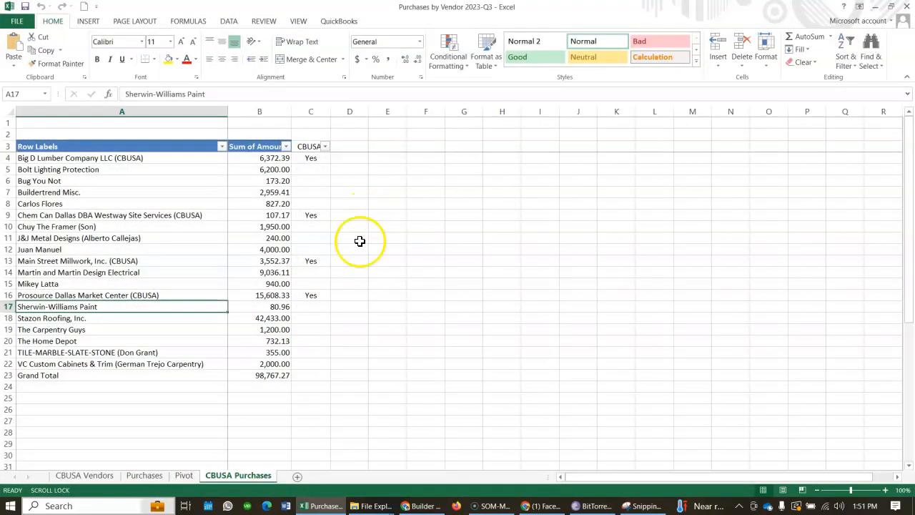
pyautogui.click(286, 226)
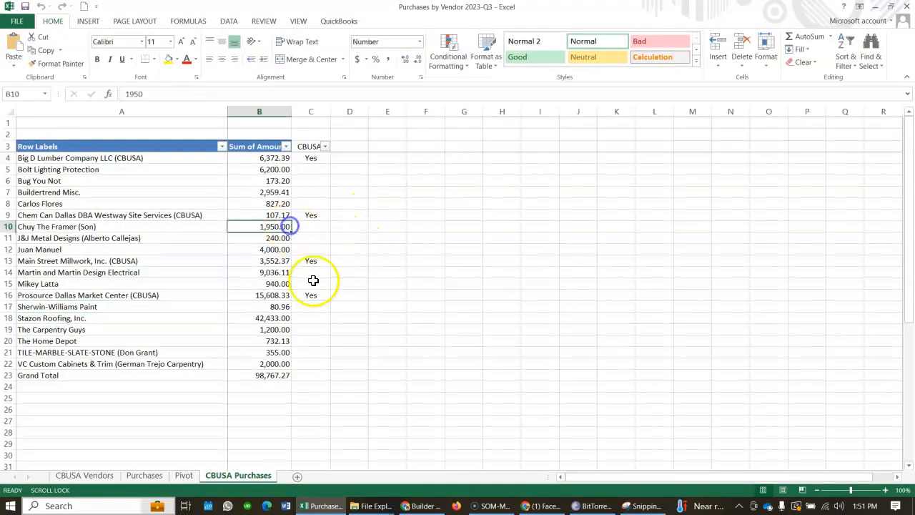
pyautogui.click(307, 158)
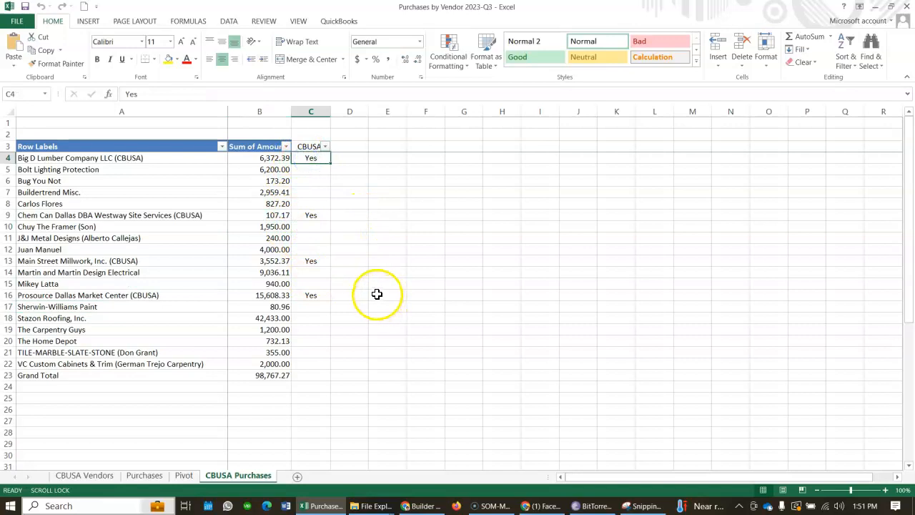
pyautogui.click(152, 169)
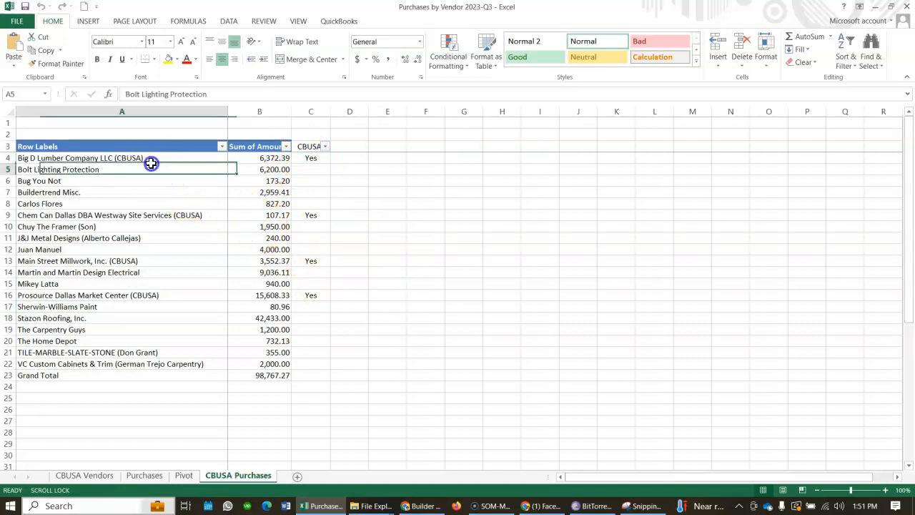
pyautogui.click(128, 158)
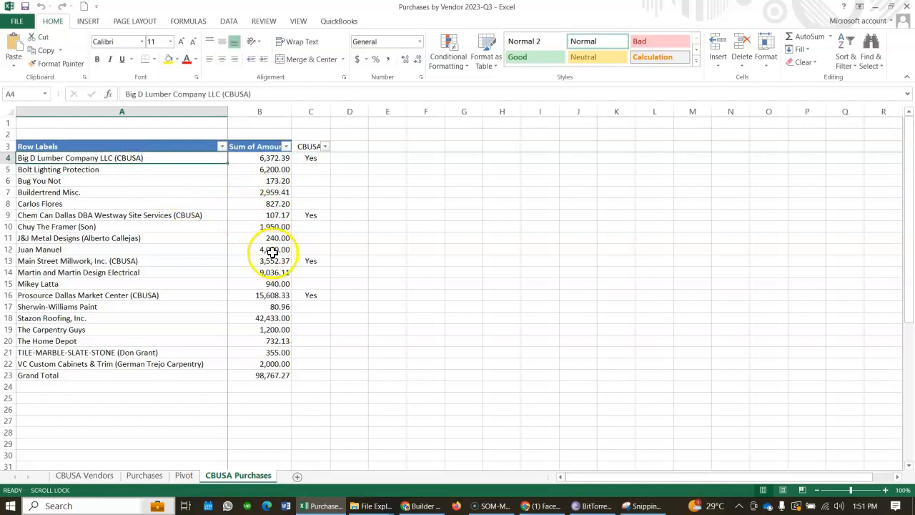
pyautogui.scroll(-1, 277, 265)
pyautogui.scroll(1, 276, 315)
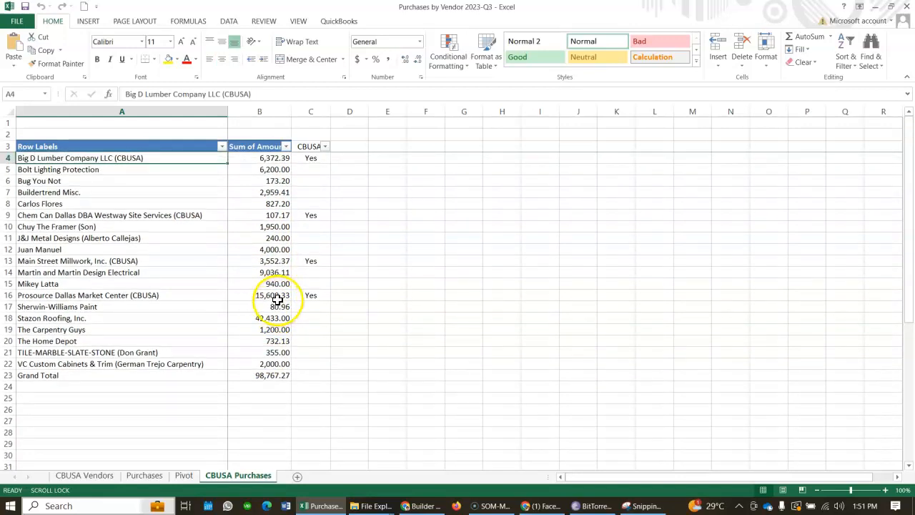
# - Switch to the Builder Purchases Report in Chrome and select the total purchases field for Big D Lumber - DAL
pyautogui.hotkey('alt', 'Tab')
pyautogui.hotkey('alt', 'Tab')
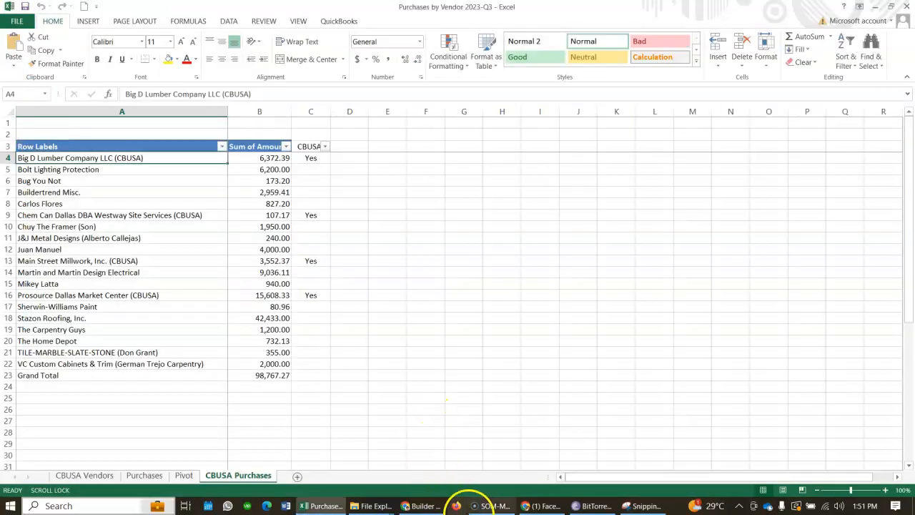
pyautogui.click(524, 506)
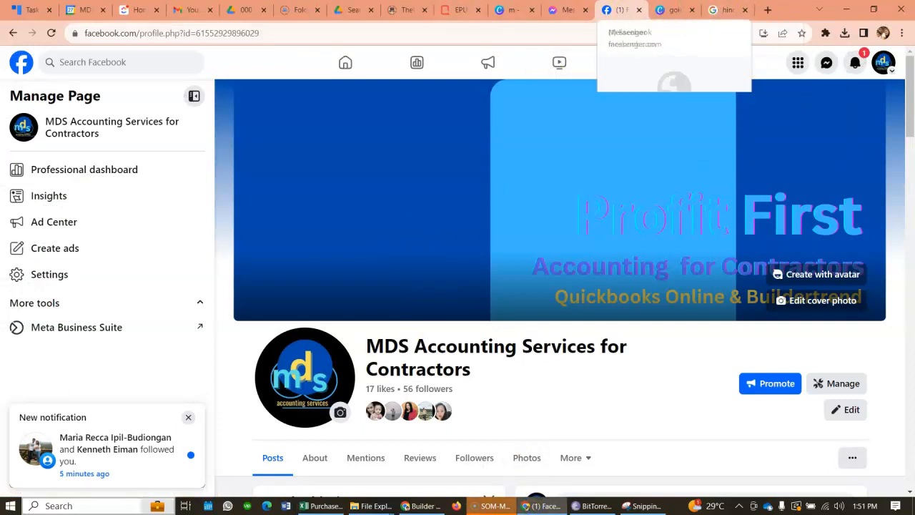
pyautogui.hotkey('alt', 'Tab')
pyautogui.click(422, 506)
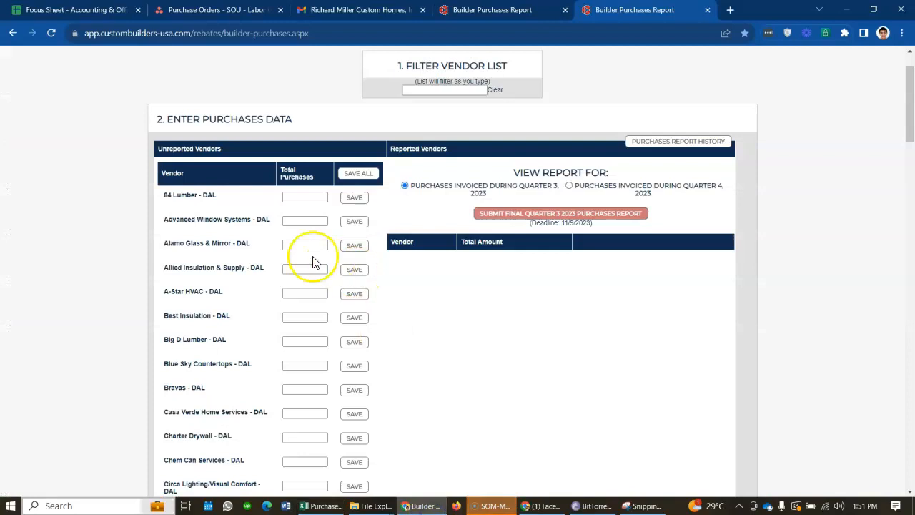
pyautogui.scroll(-1, 265, 322)
pyautogui.click(303, 283)
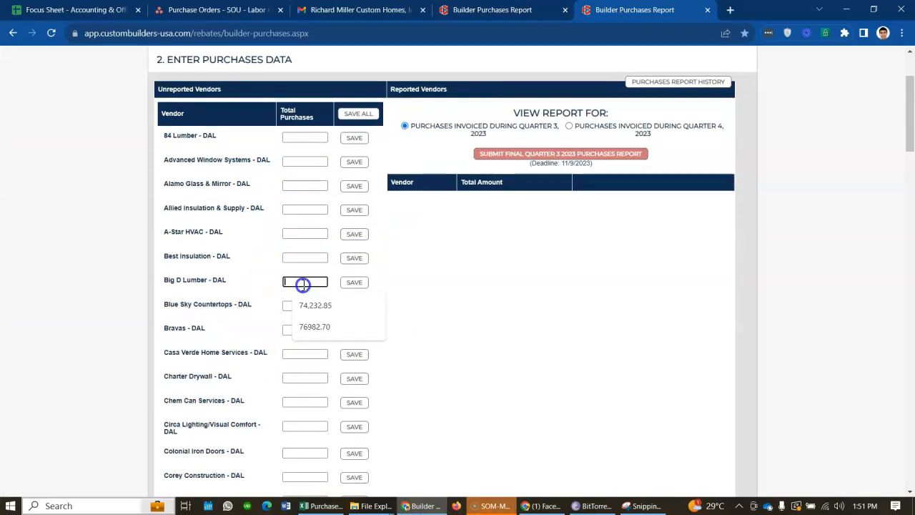
# - Copy Big D Lumber Company's amount, 6,372.39, from the Excel sheet into the Big D Lumber - DAL total purchases field in Chrome
pyautogui.hotkey('alt', 'Tab')
pyautogui.hotkey('alt', 'Tab')
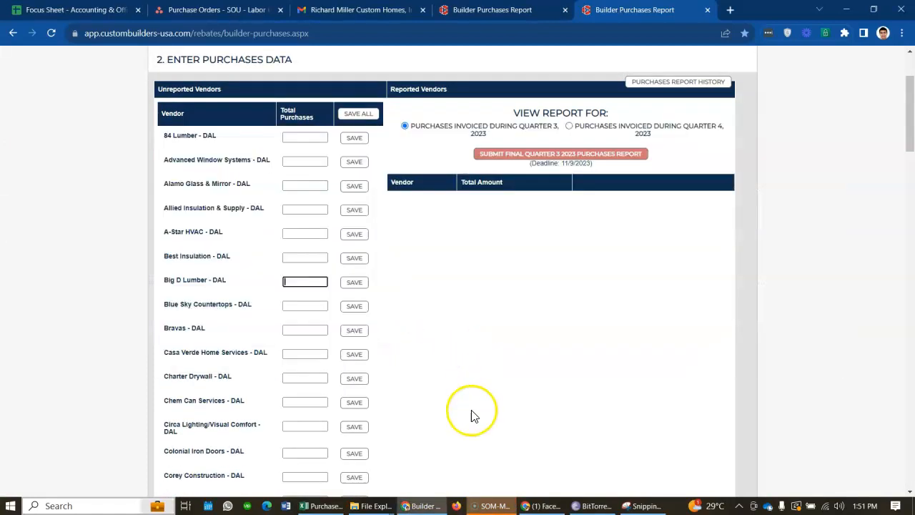
pyautogui.click(322, 506)
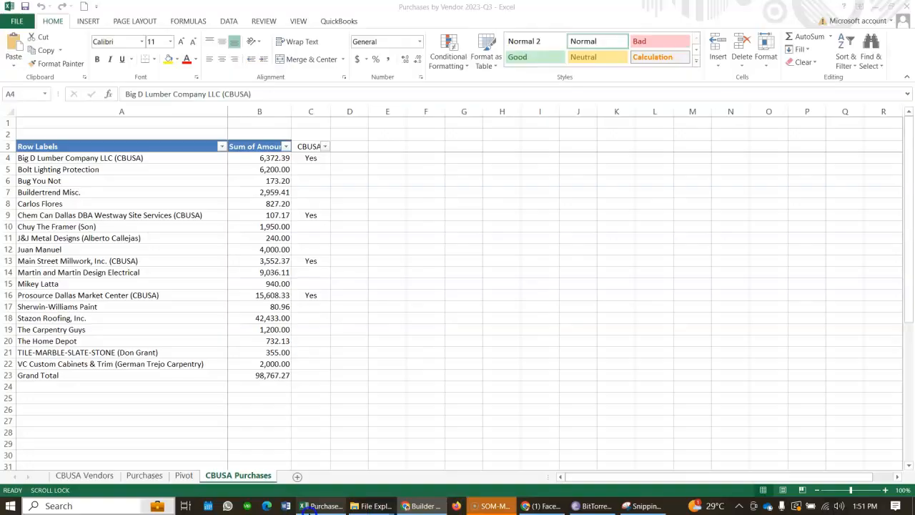
pyautogui.click(266, 163)
pyautogui.hotkey('ctrl', 'c')
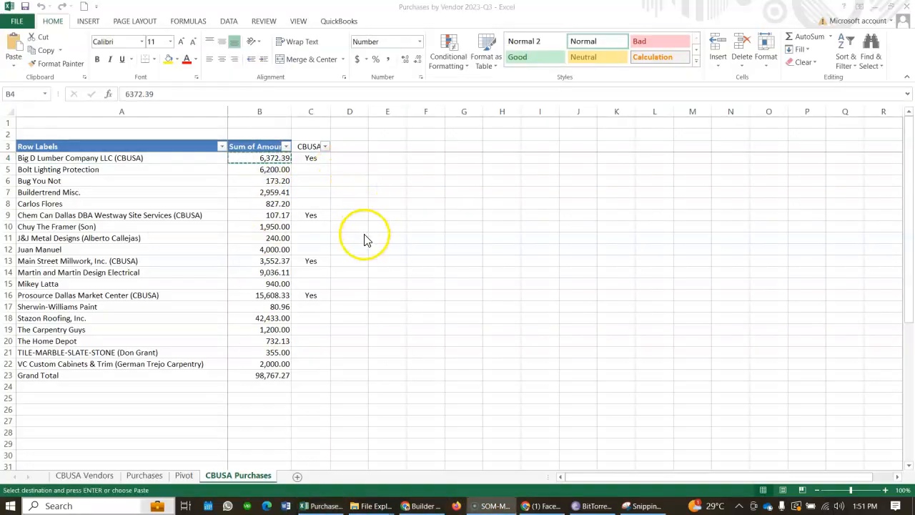
pyautogui.click(409, 505)
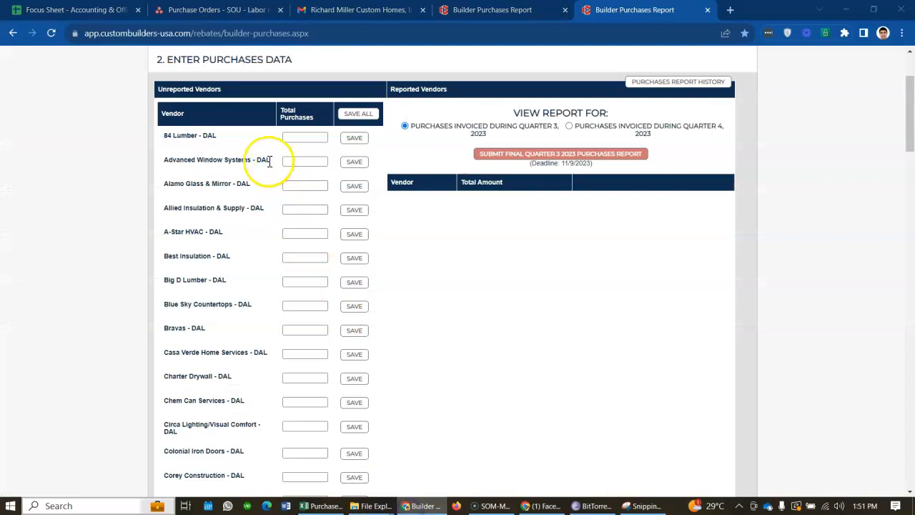
pyautogui.click(299, 284)
pyautogui.hotkey('ctrl', 'v')
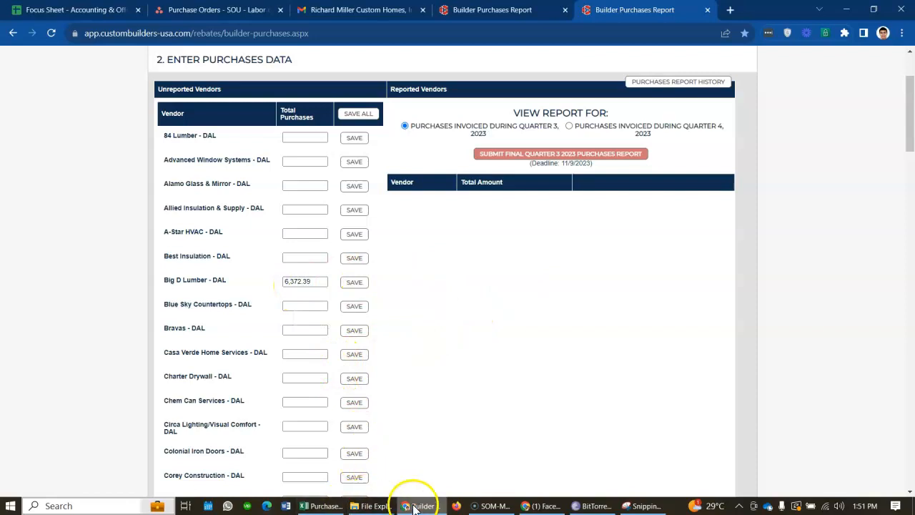
# - Compare the unreported vendors in the Chrome Builder Purchases Report with the vendors marked Yes on Excel's CBUSA Purchases sheet
pyautogui.click(416, 505)
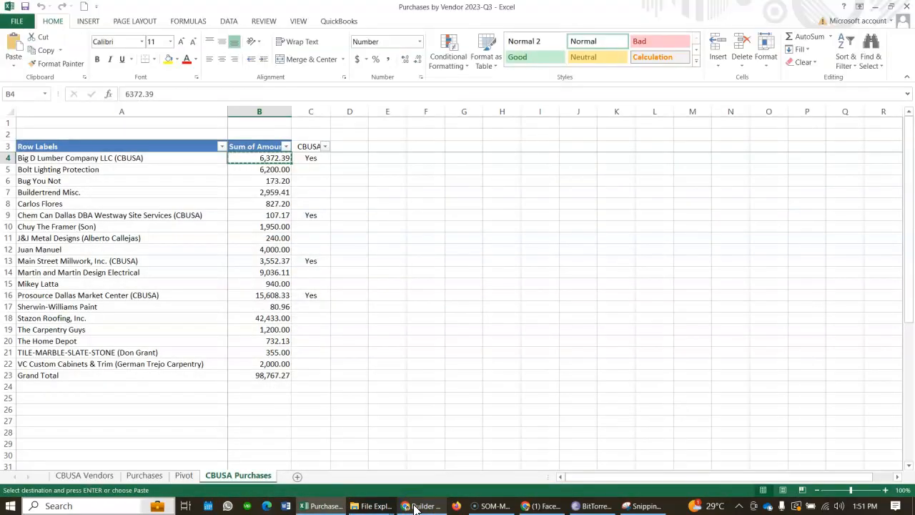
pyautogui.click(415, 506)
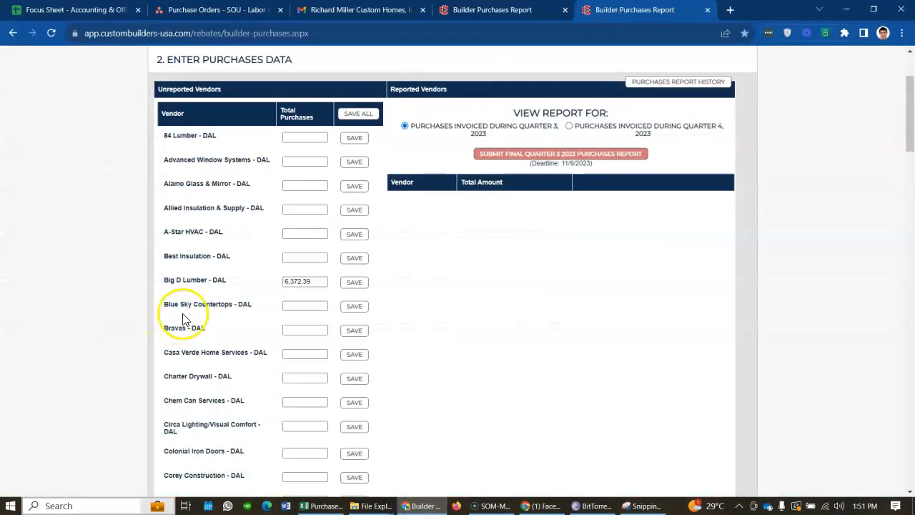
pyautogui.scroll(-1, 215, 358)
pyautogui.click(418, 507)
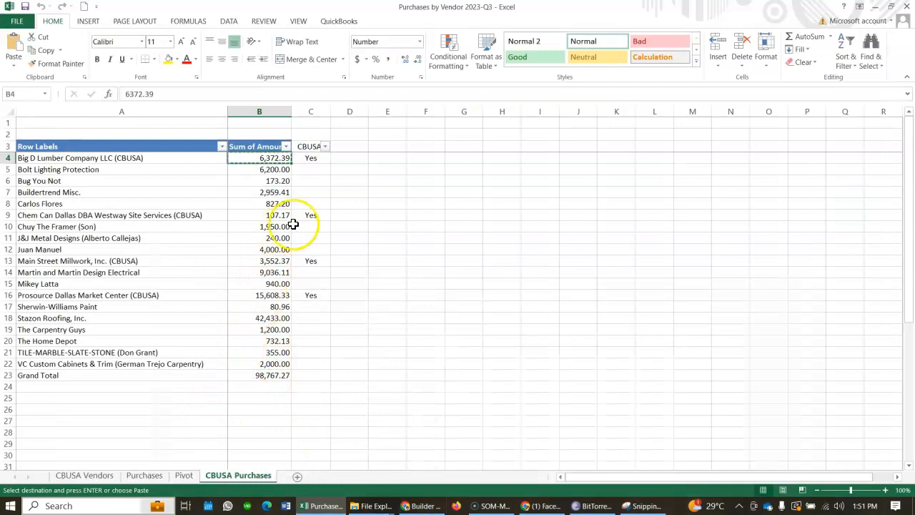
pyautogui.click(327, 192)
pyautogui.scroll(-1, 335, 321)
pyautogui.click(318, 349)
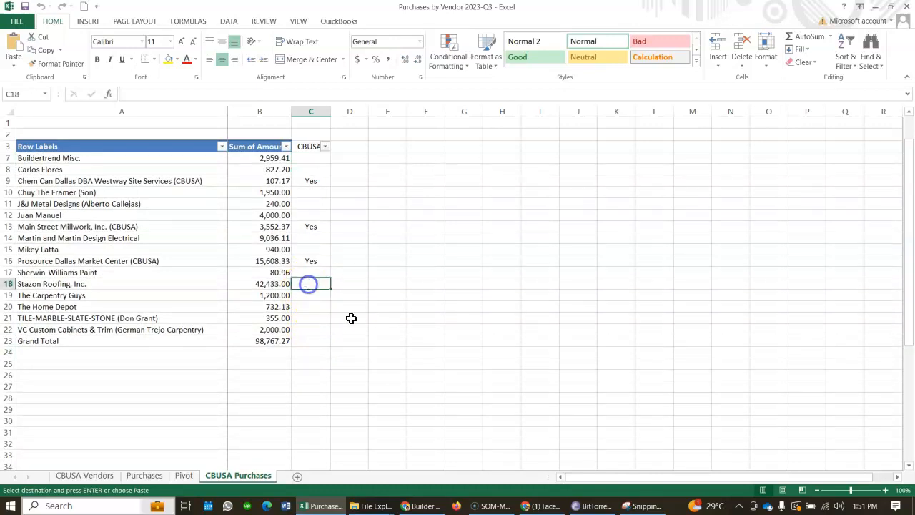
pyautogui.click(421, 505)
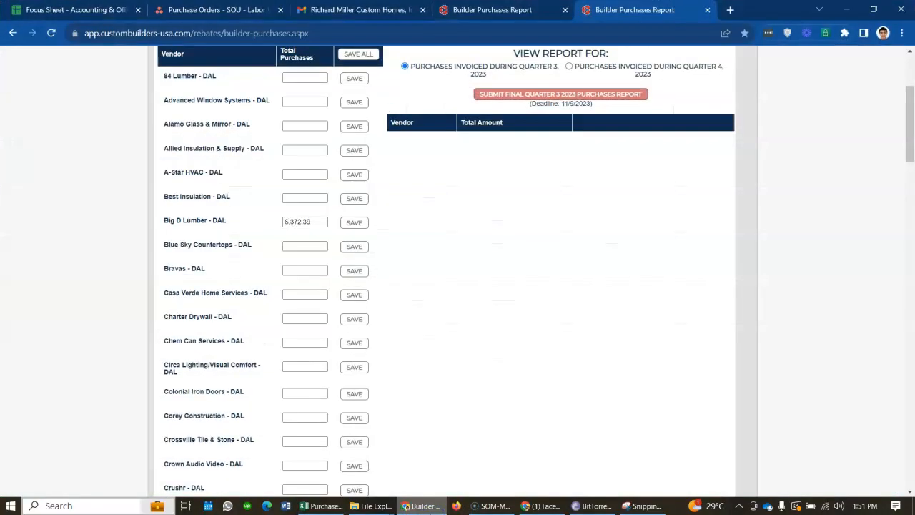
pyautogui.scroll(-15, 304, 404)
pyautogui.scroll(-1, 306, 427)
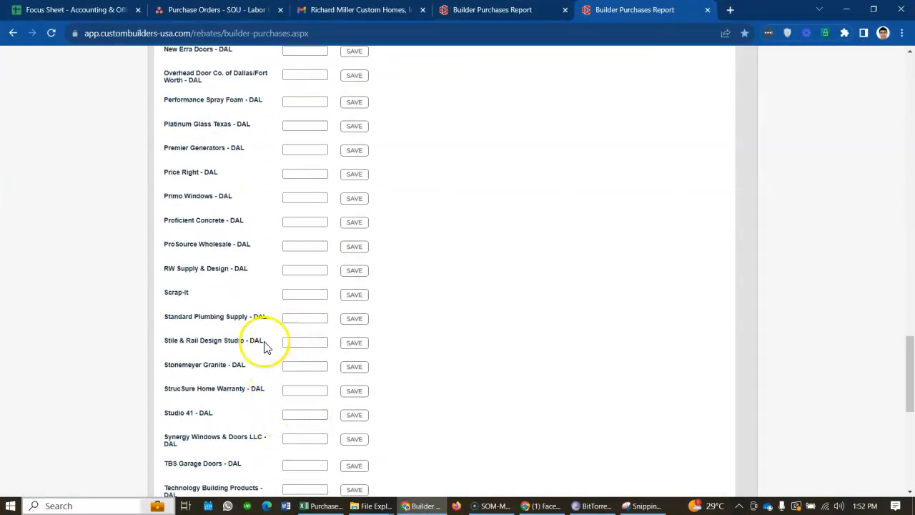
pyautogui.click(422, 506)
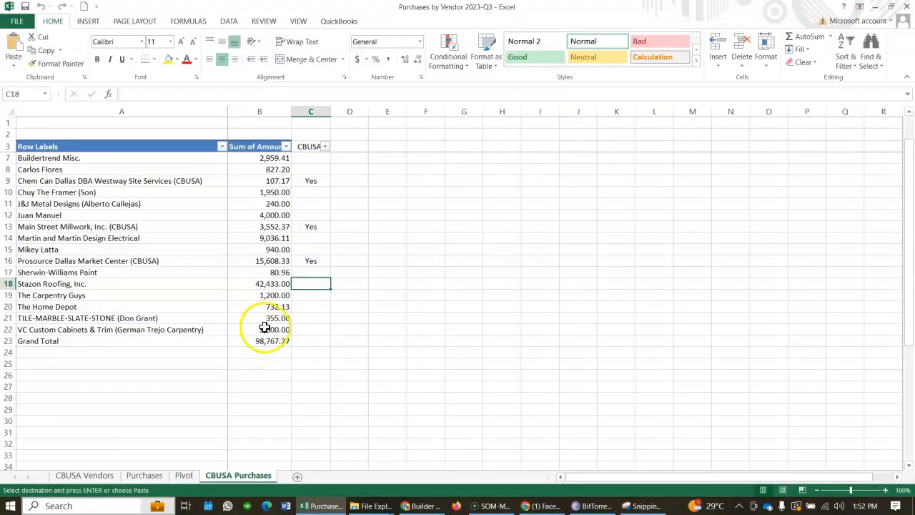
# - Check the CBUSA Vendors sheet in Excel and search the Purchases sheet for "scap"
pyautogui.click(129, 170)
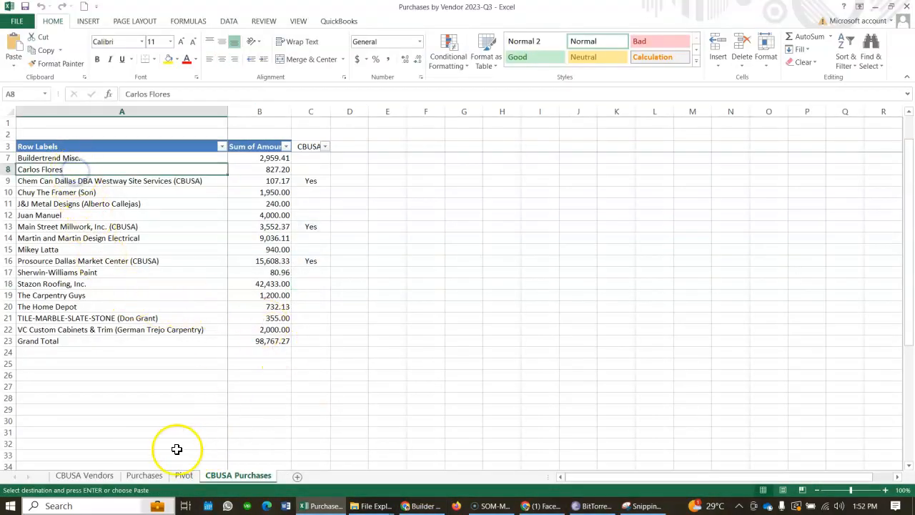
pyautogui.click(114, 477)
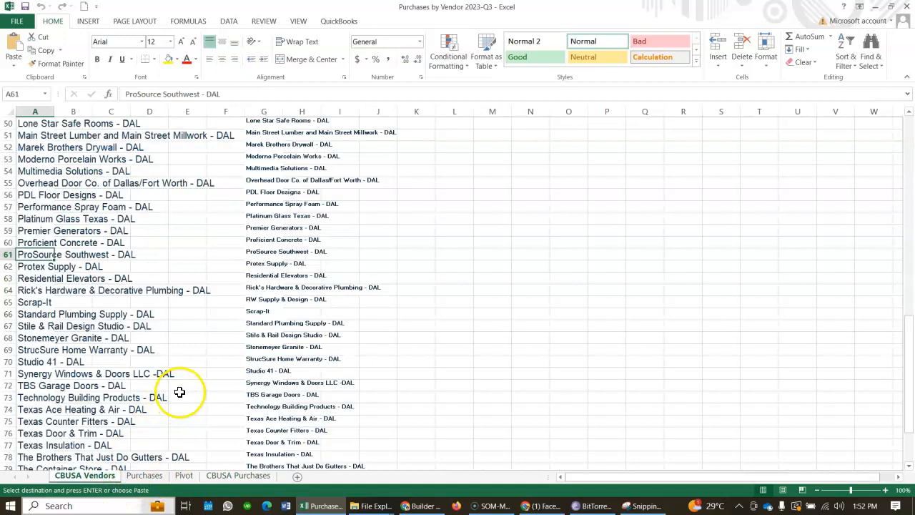
pyautogui.click(142, 478)
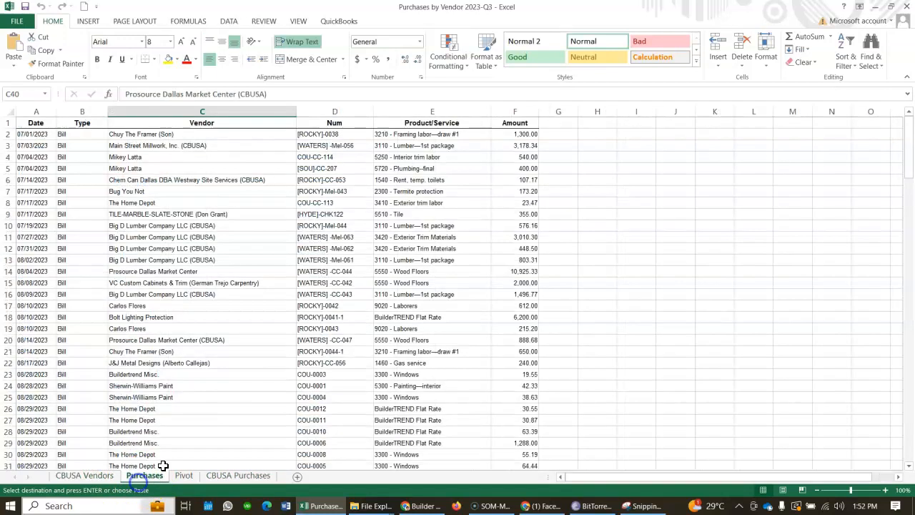
pyautogui.click(509, 308)
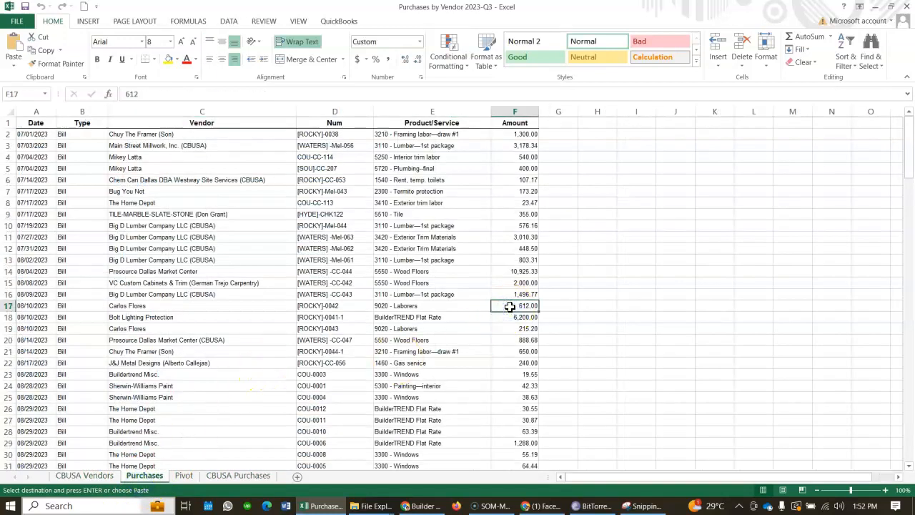
pyautogui.hotkey('ctrl', 'f')
pyautogui.write('scap')
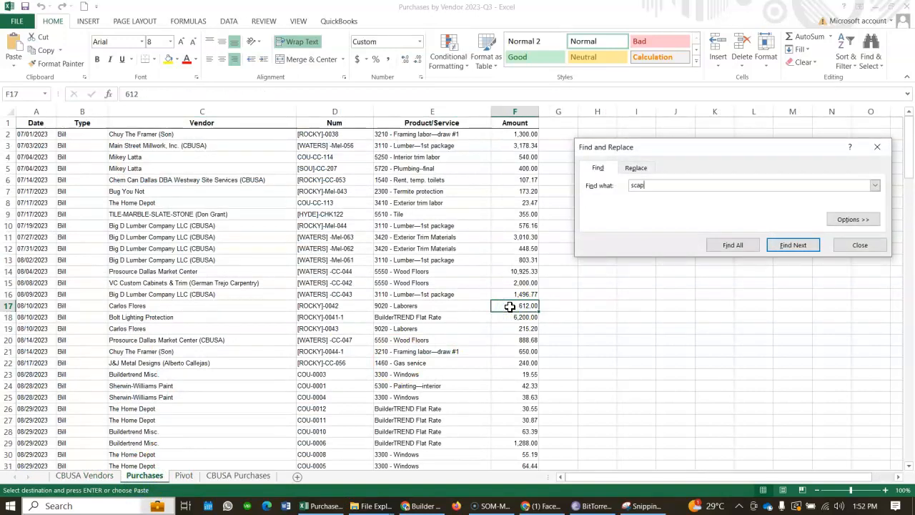
pyautogui.press('Return')
pyautogui.press('Return')
pyautogui.click(860, 245)
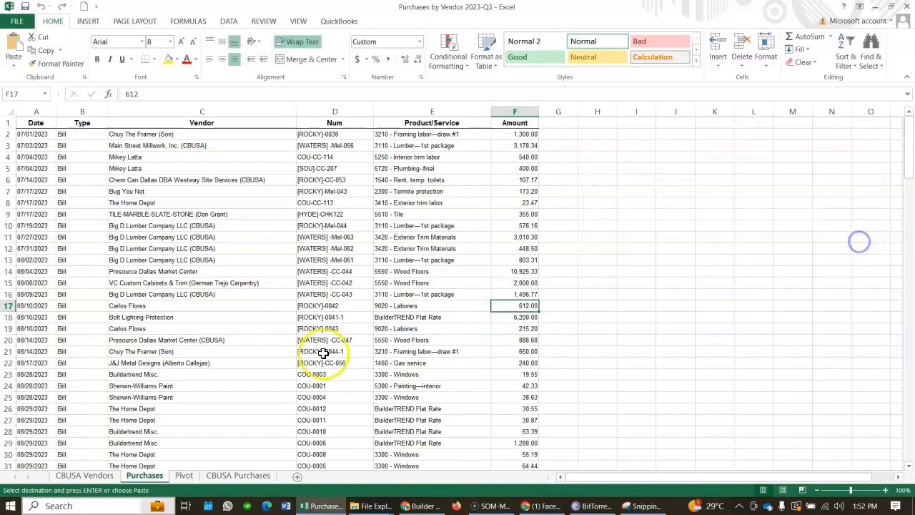
# - Check the Pivot sheet and review the CBUSA Purchases vendor amounts down to Chem Can Dallas
pyautogui.click(183, 474)
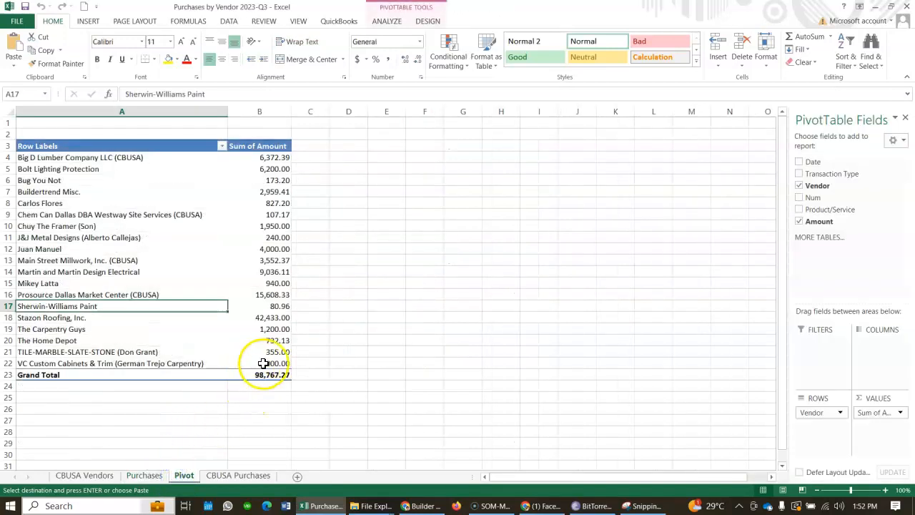
pyautogui.click(228, 474)
pyautogui.scroll(1, 339, 311)
pyautogui.click(279, 169)
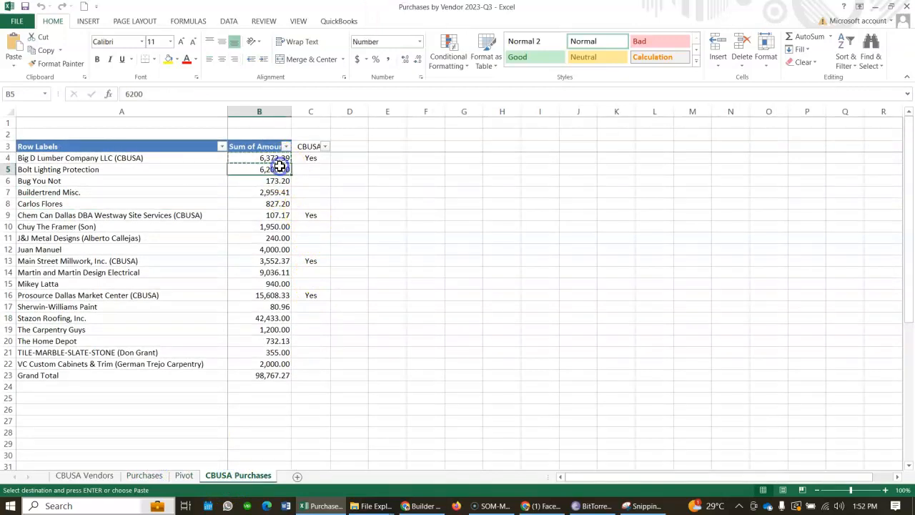
pyautogui.click(279, 189)
pyautogui.click(277, 223)
pyautogui.click(277, 205)
pyautogui.click(282, 226)
pyautogui.click(281, 215)
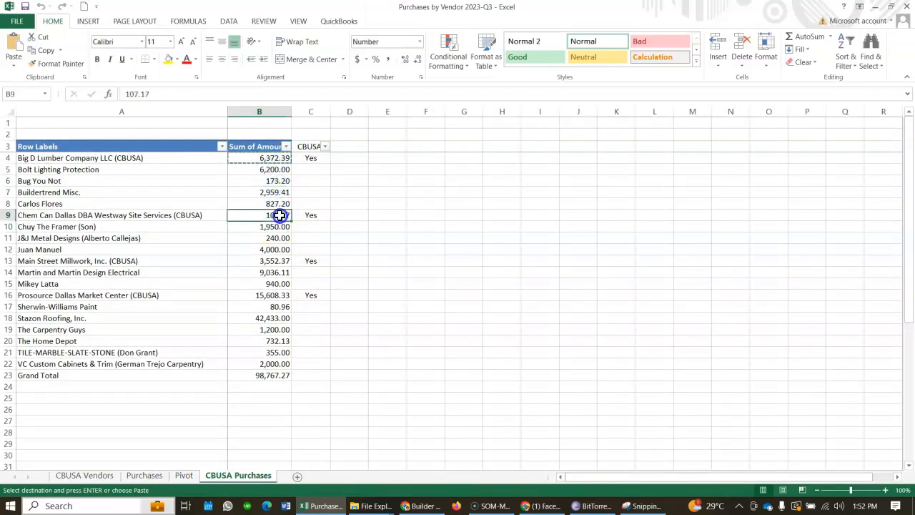
# - Switch to the Builder Purchases Report in Chrome, save the Big D Lumber - DAL purchases and reload the page
pyautogui.click(421, 505)
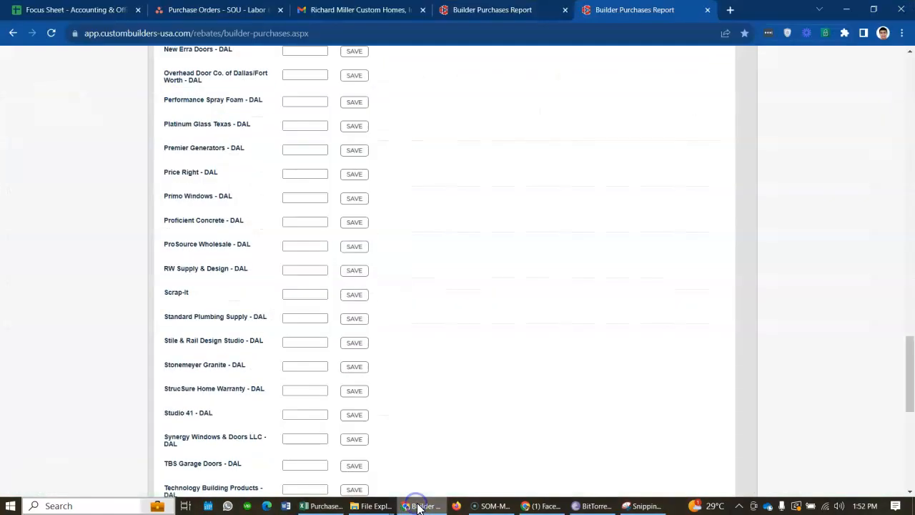
pyautogui.scroll(20, 486, 292)
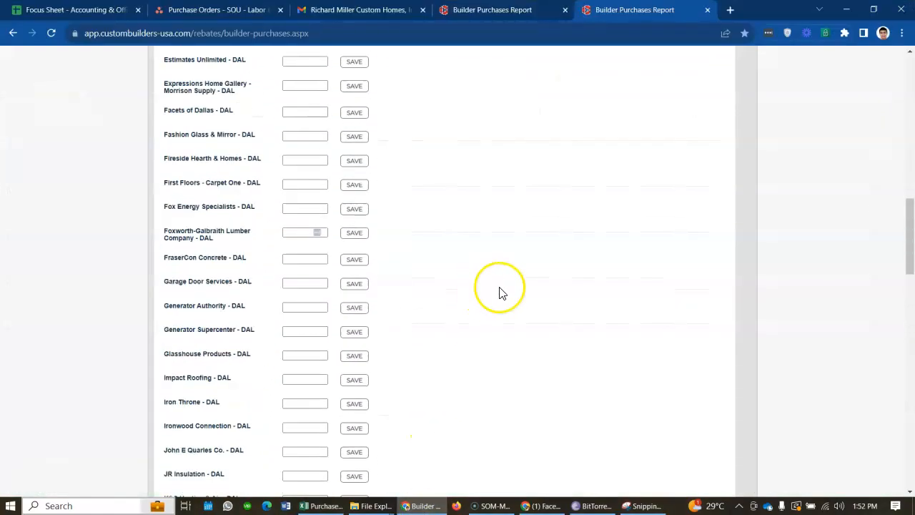
pyautogui.scroll(3, 519, 280)
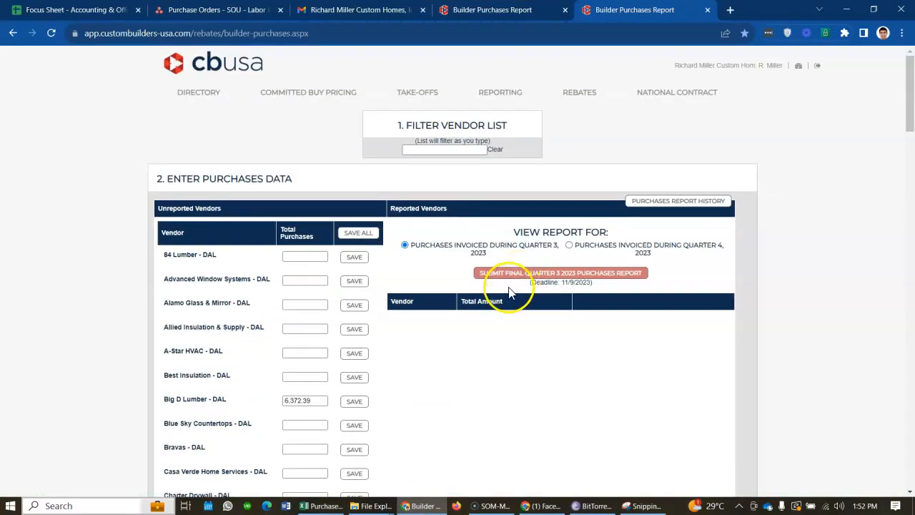
pyautogui.scroll(-3, 504, 426)
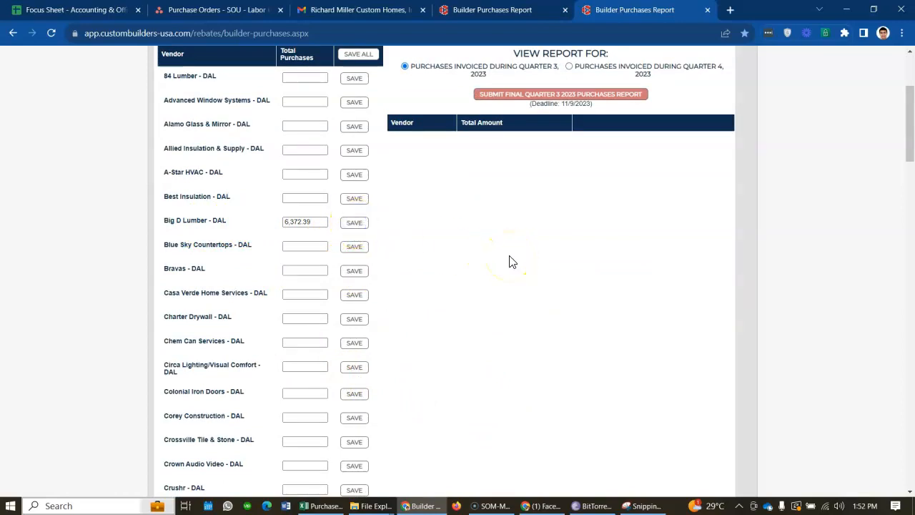
pyautogui.scroll(1, 512, 262)
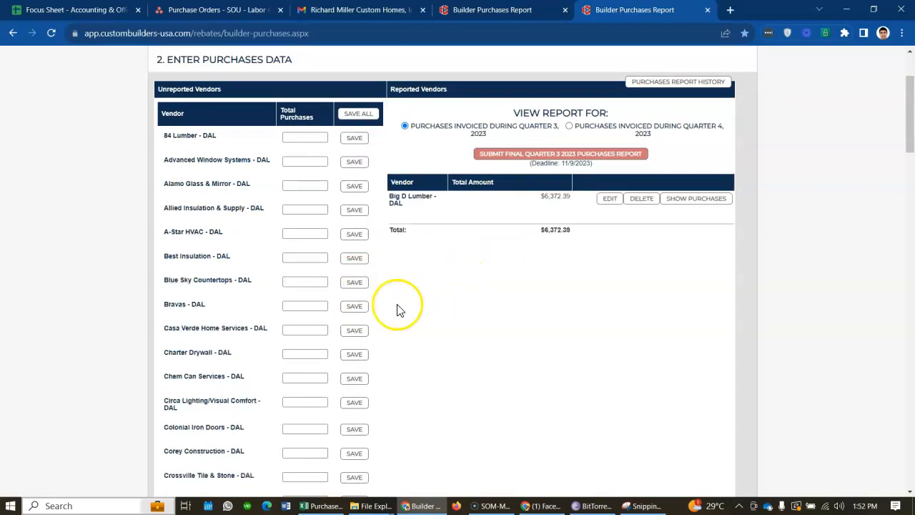
pyautogui.click(52, 32)
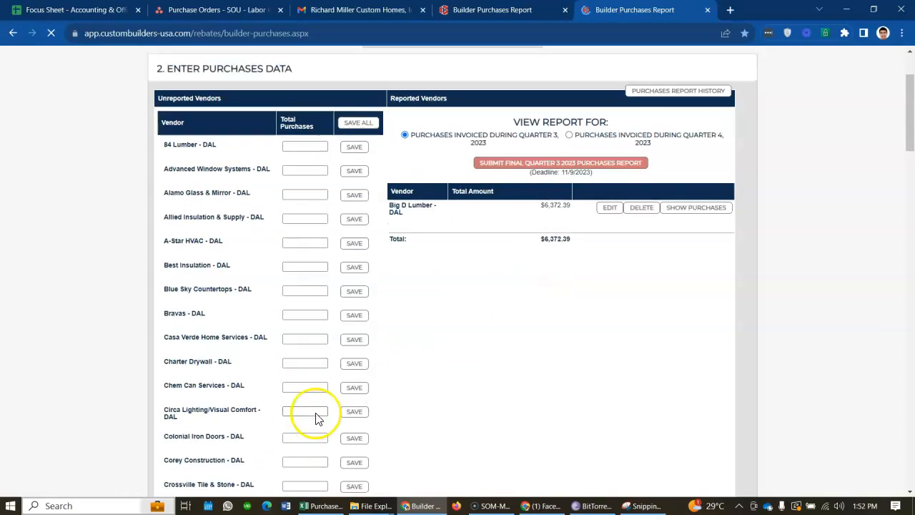
# - Check Big D Lumber Company's amount in the Excel workbook against the saved entry in the Chrome report
pyautogui.click(318, 506)
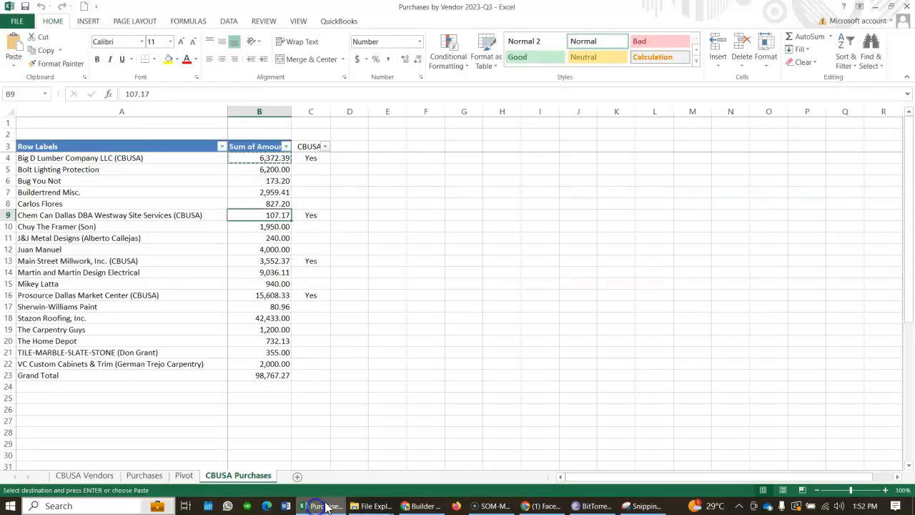
pyautogui.click(273, 159)
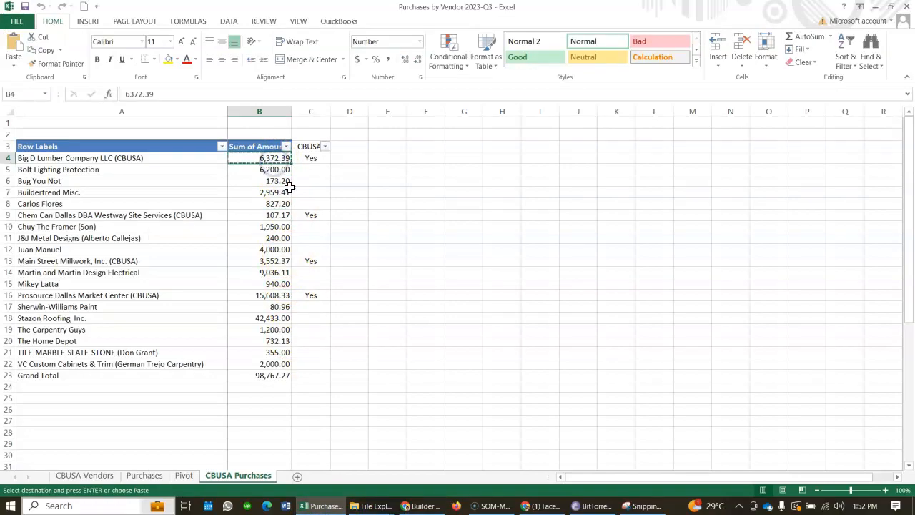
pyautogui.click(322, 505)
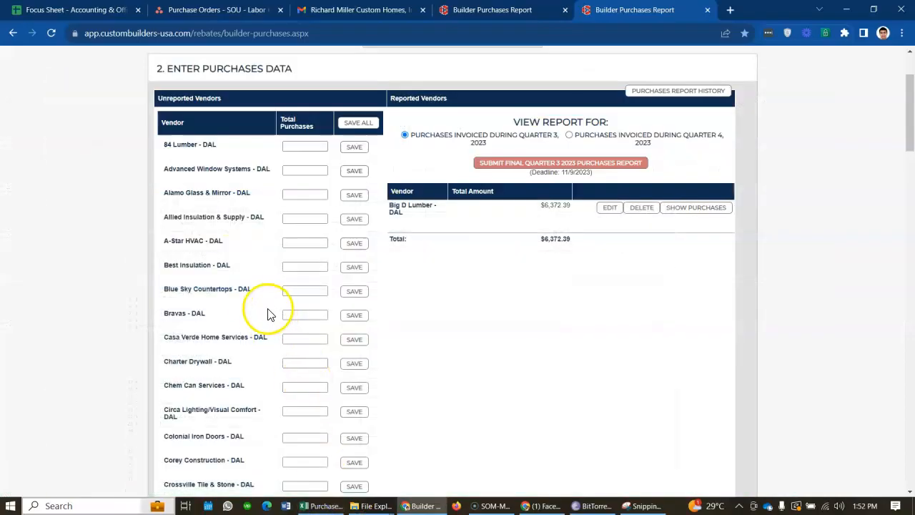
# - Examine the reported vendor entry, the remaining unreported vendors and the final Quarter 3 2023 report submission option
pyautogui.scroll(3, 251, 272)
pyautogui.scroll(-1, 258, 371)
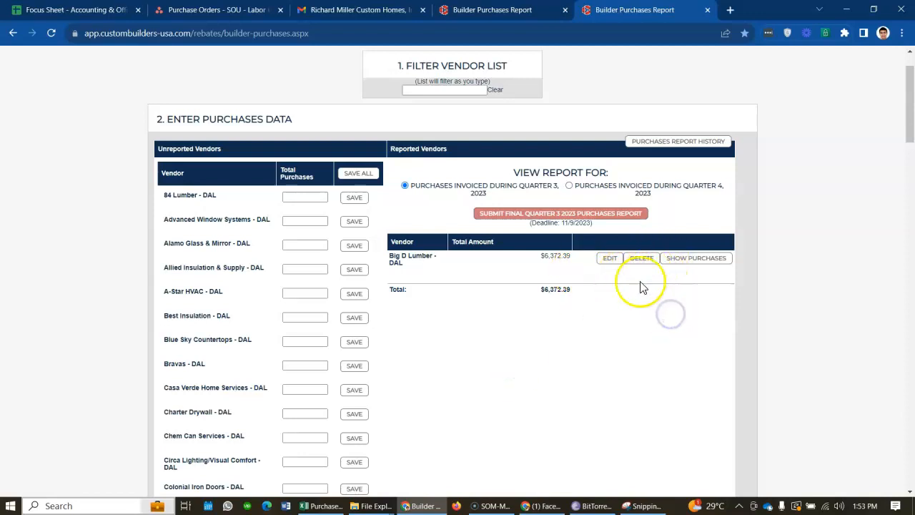
pyautogui.scroll(-1, 292, 381)
pyautogui.scroll(-6, 292, 381)
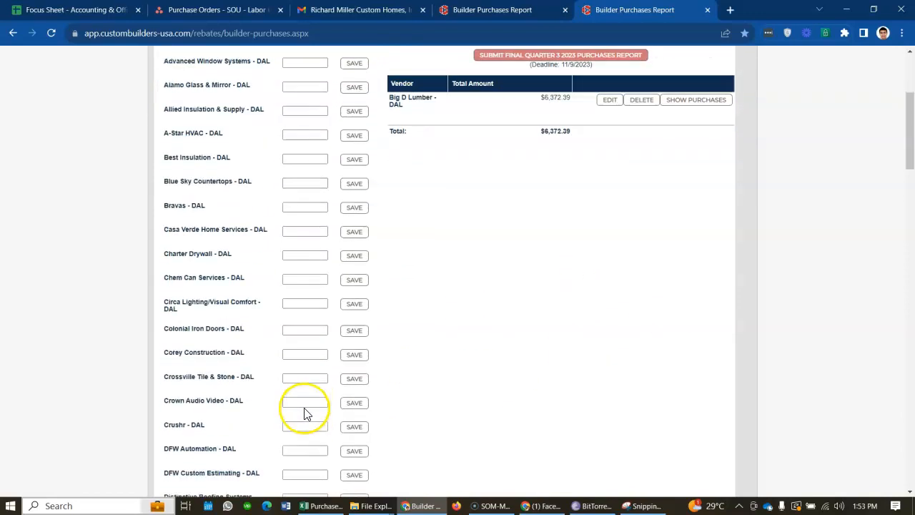
pyautogui.scroll(7, 449, 386)
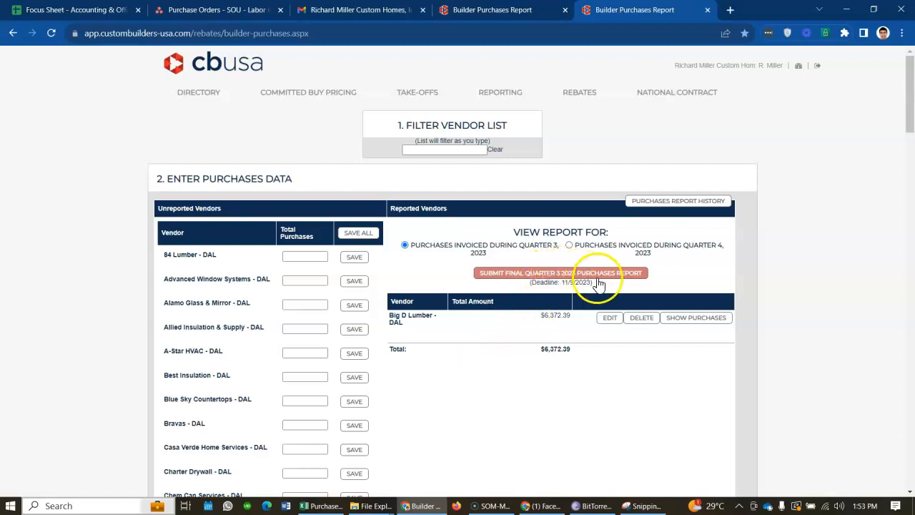
pyautogui.scroll(-1, 515, 374)
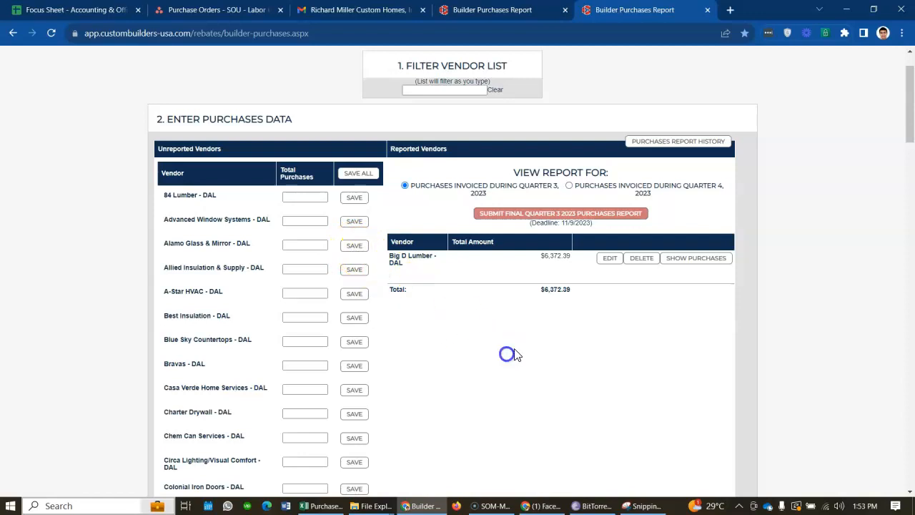
pyautogui.scroll(-1, 545, 339)
pyautogui.scroll(1, 522, 381)
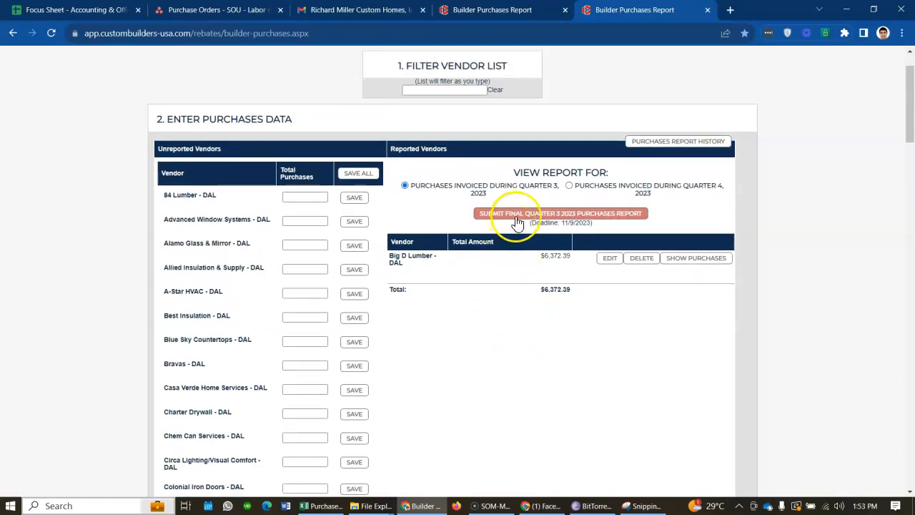